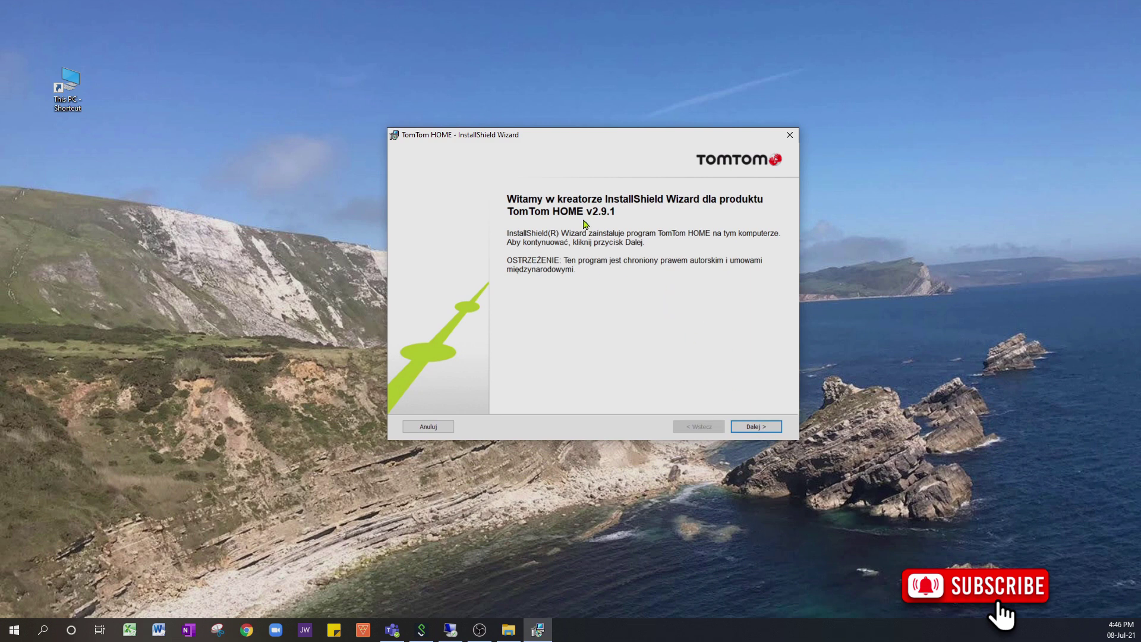
# Step: Accept the licence and keep the default folder to install TomTom HOME v2.9.1
pyautogui.click(756, 427)
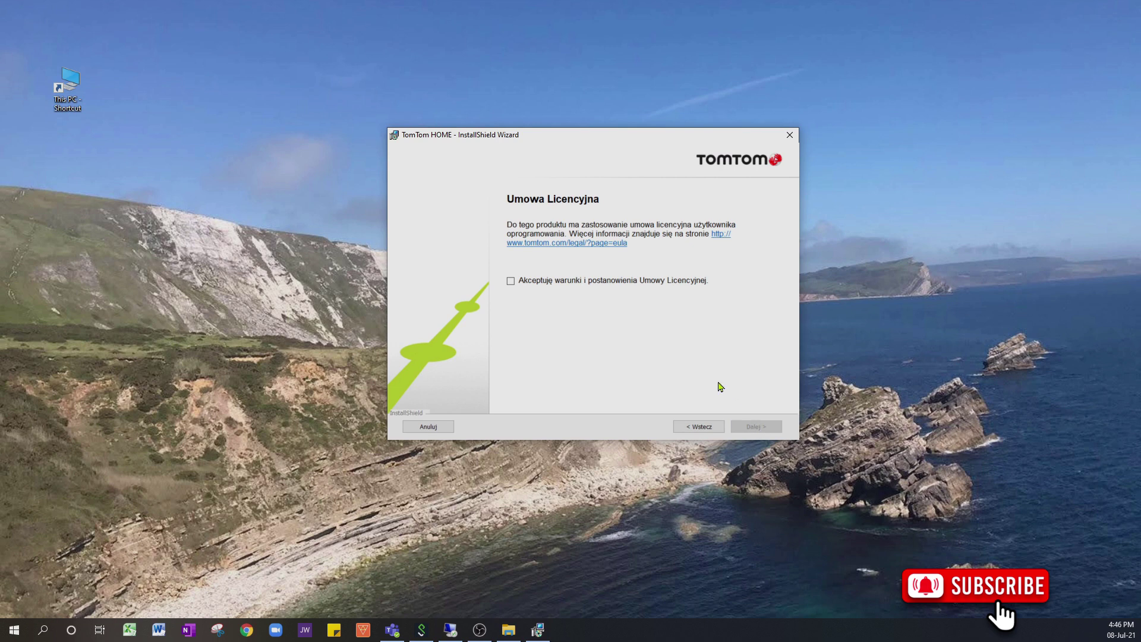
pyautogui.click(511, 282)
pyautogui.click(756, 427)
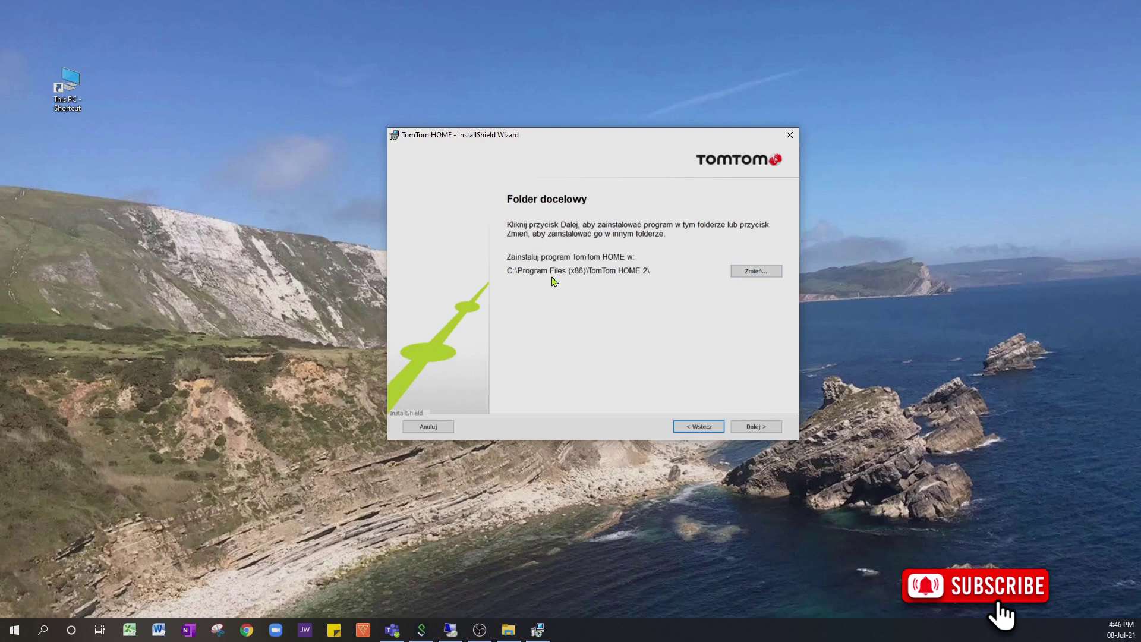
pyautogui.click(756, 427)
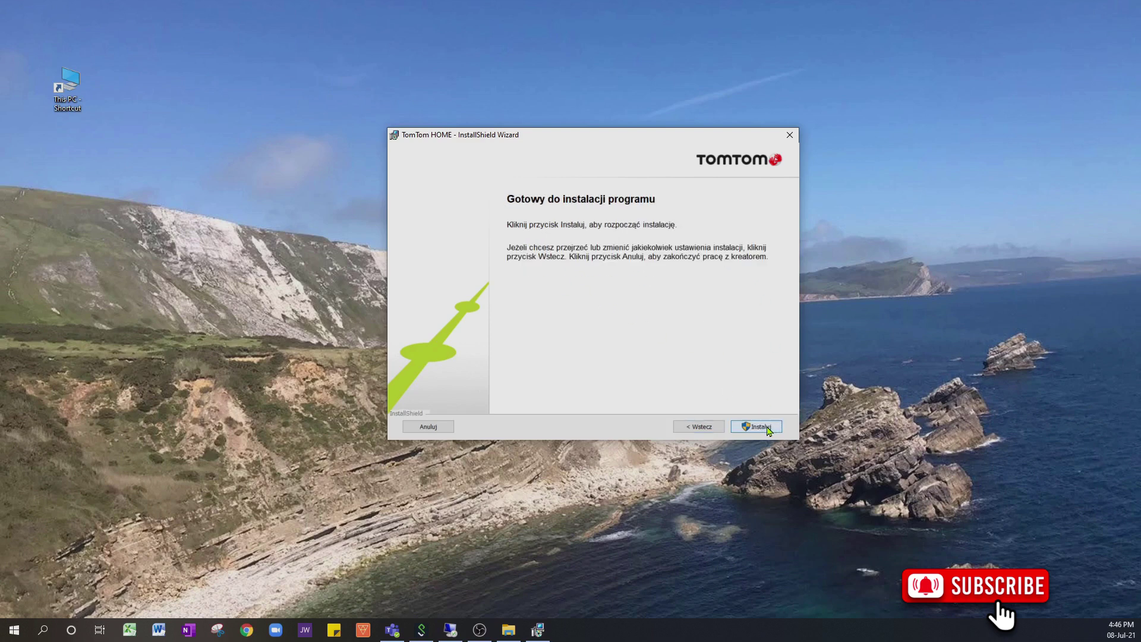
pyautogui.click(766, 427)
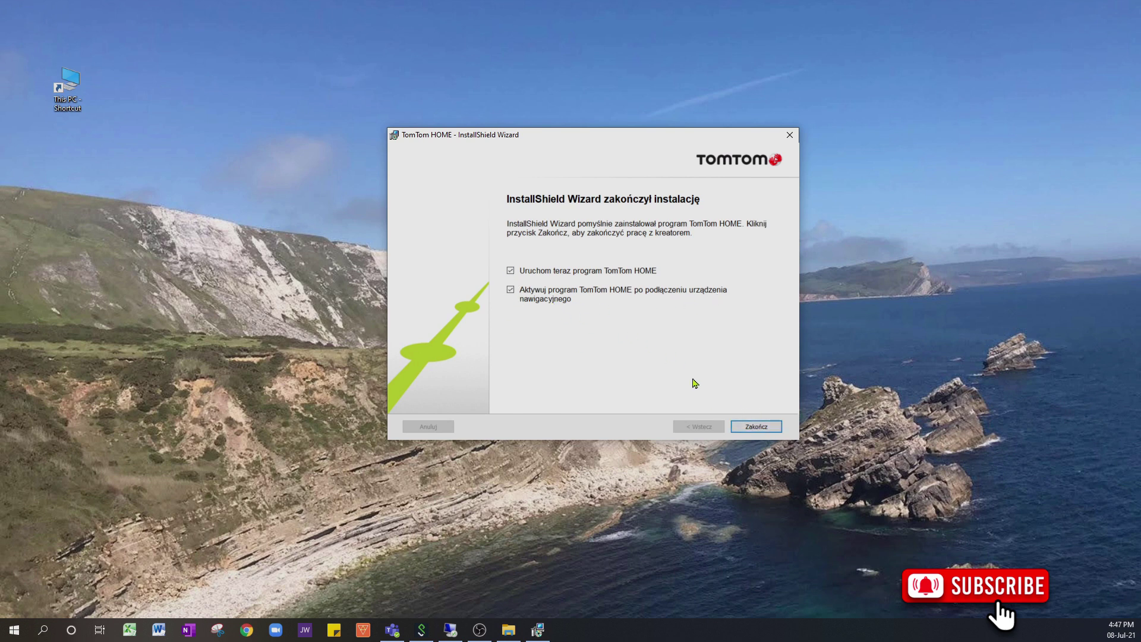
# Step: Finish the wizard to launch TomTom HOME and move its backup warning toward the screen centre
pyautogui.click(755, 425)
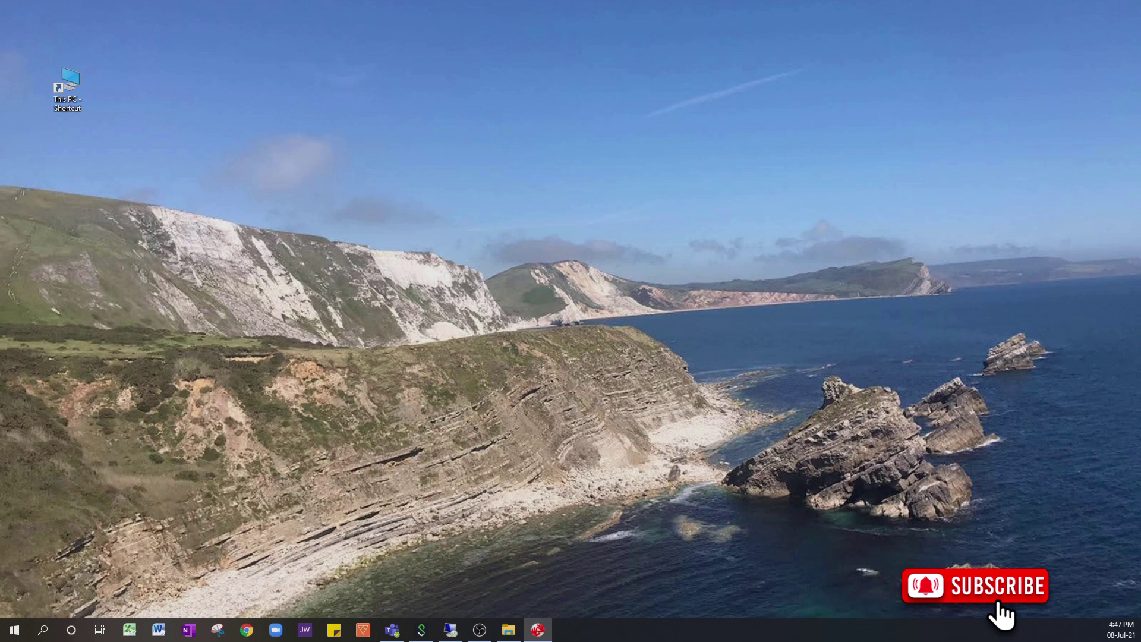
pyautogui.moveTo(650, 253); pyautogui.dragTo(471, 133)
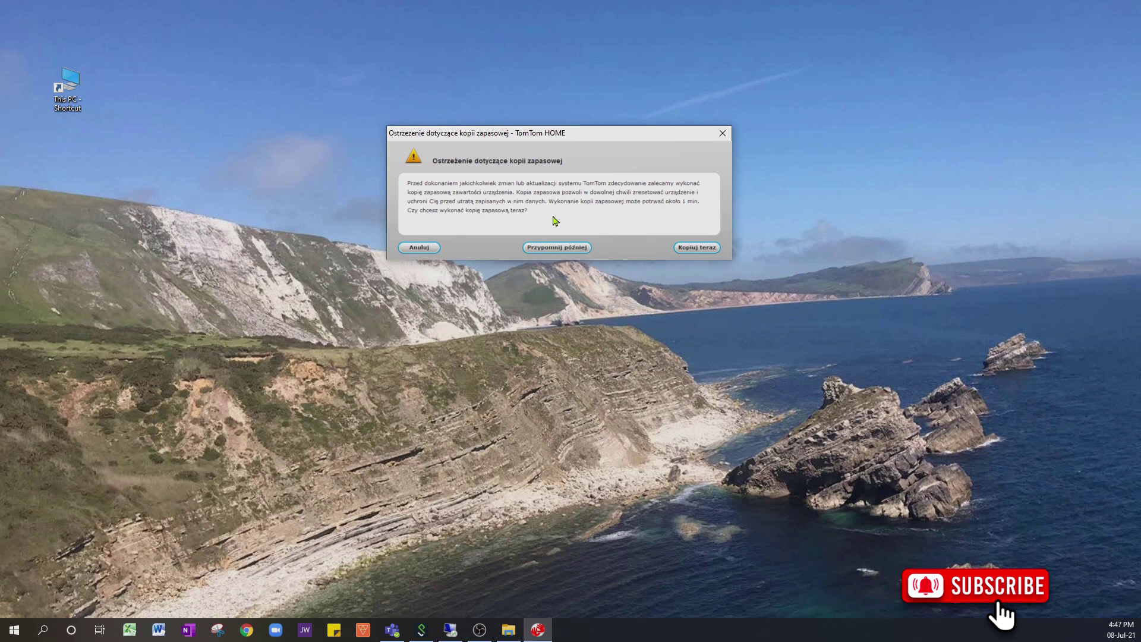
# Step: Choose Kopiuj teraz on the backup warning and decline the Bezpłatne poprawki map (Map Share) offer
pyautogui.click(706, 252)
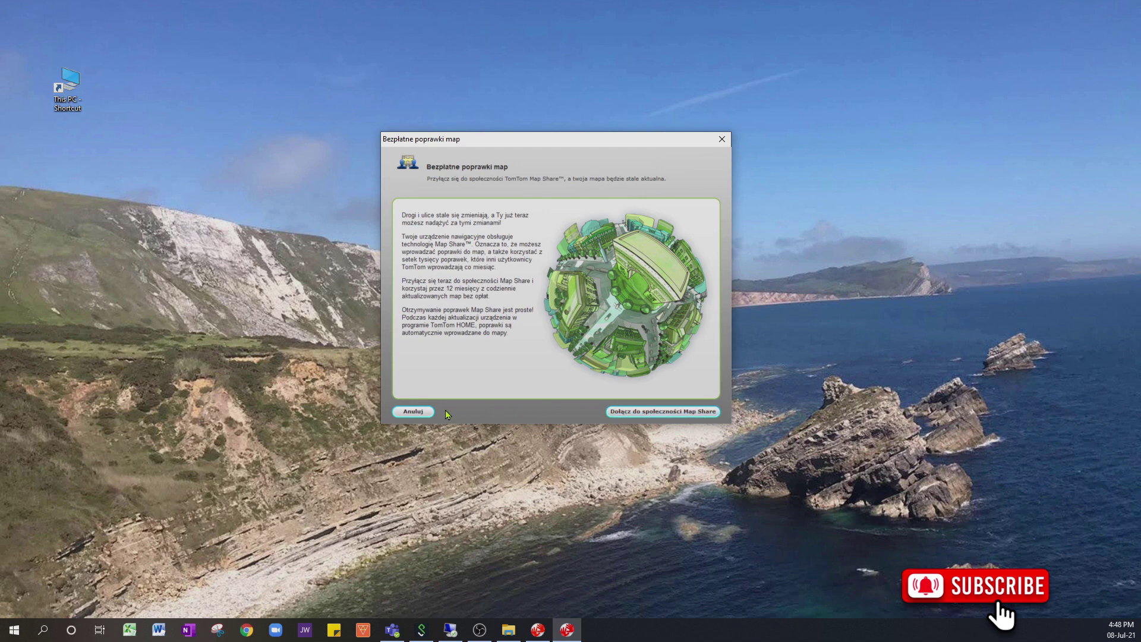
pyautogui.click(414, 412)
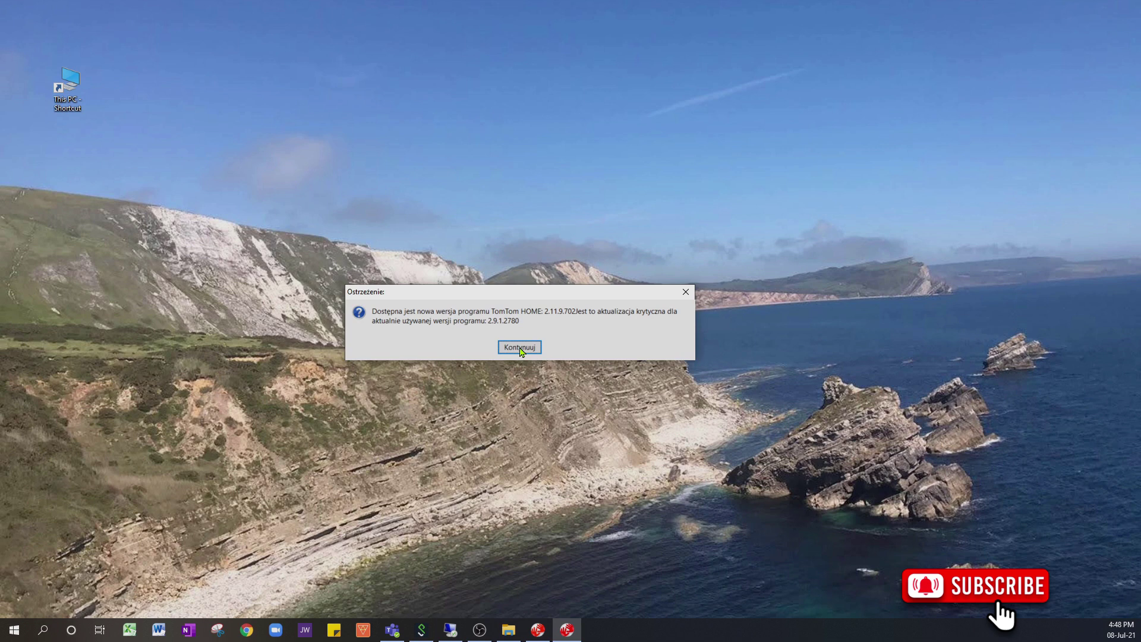
# Step: Continue to the critical 2.11.9 update with Polish as installer language, moving the wizard higher
pyautogui.click(520, 348)
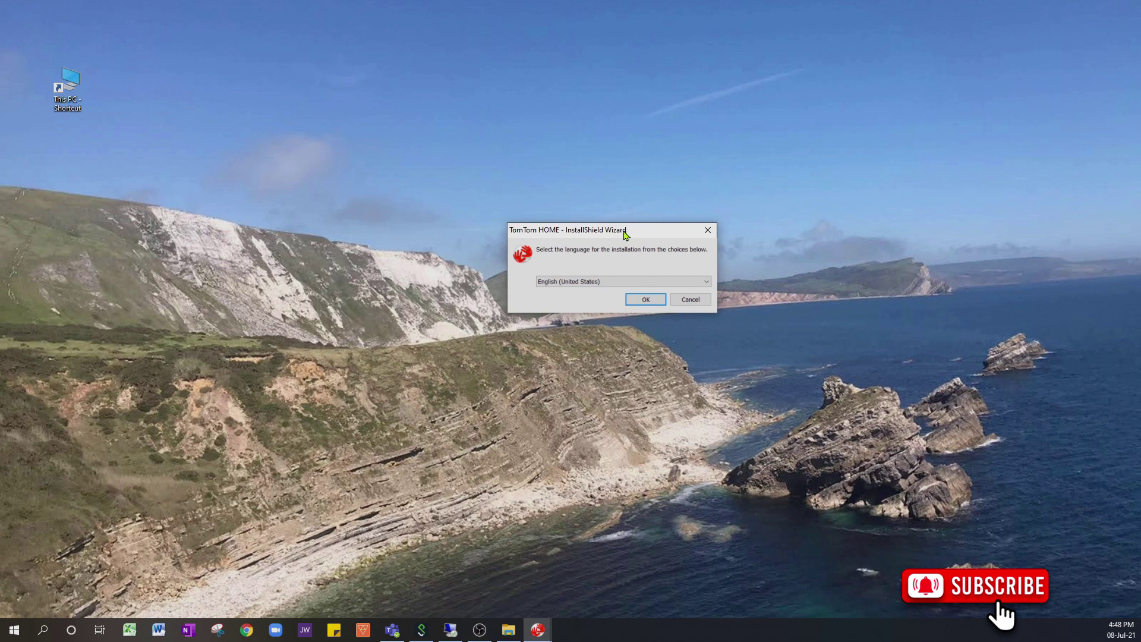
pyautogui.click(615, 281)
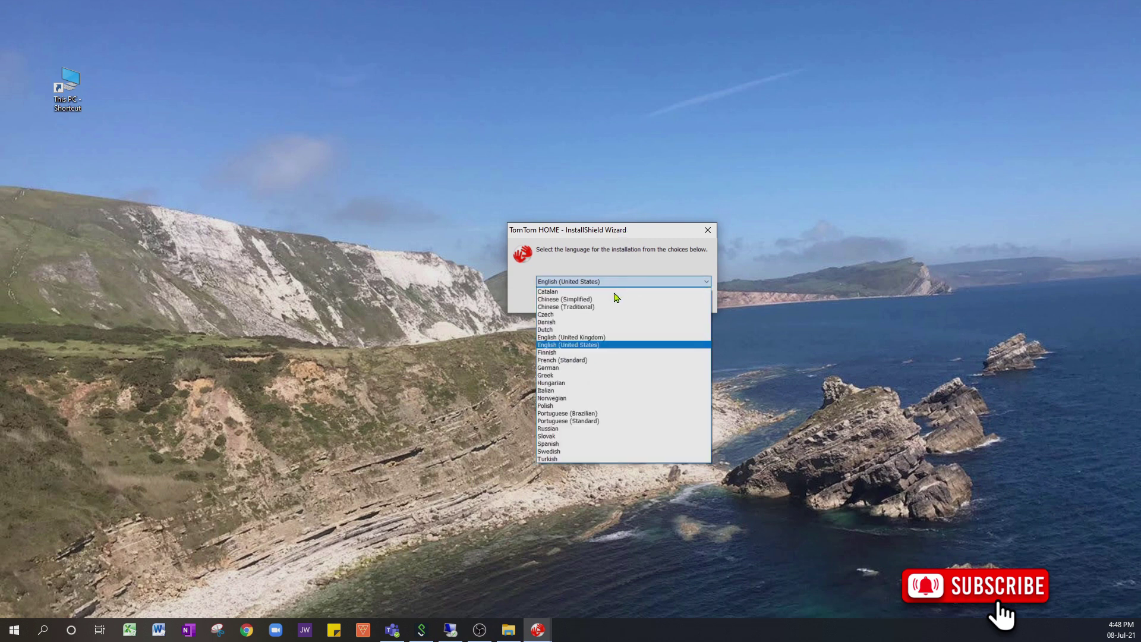
pyautogui.click(577, 405)
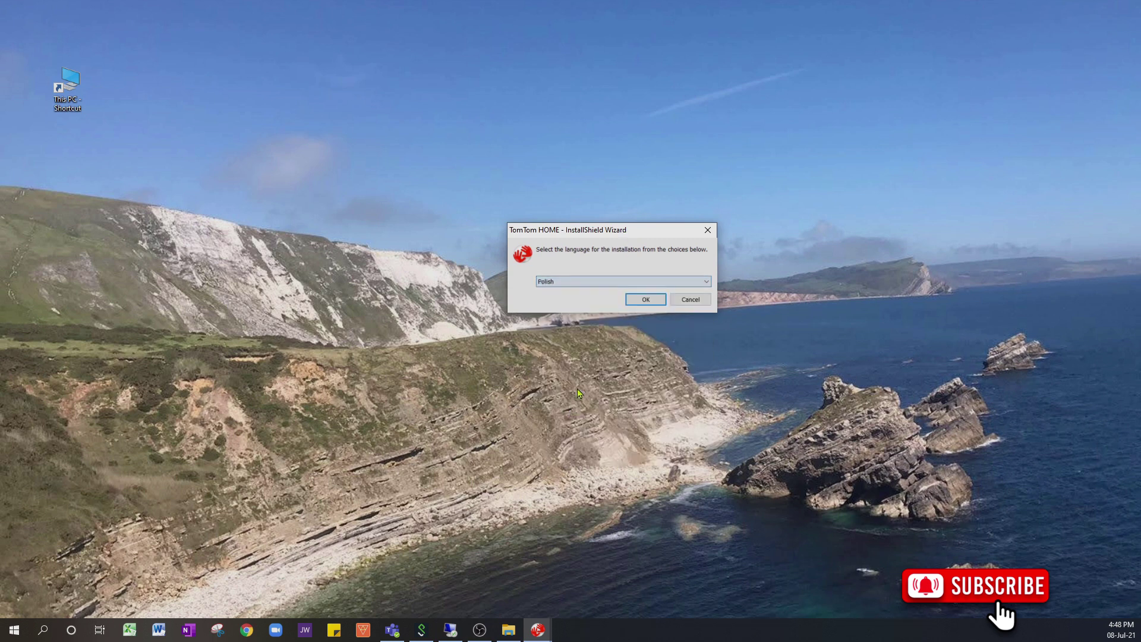
pyautogui.click(632, 304)
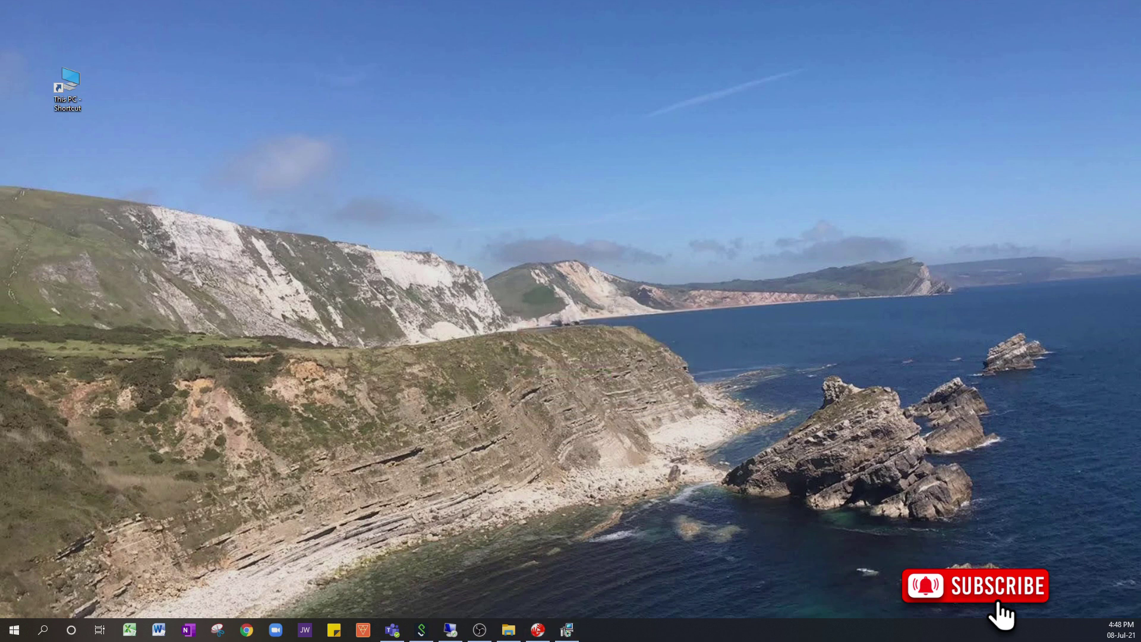
pyautogui.moveTo(631, 260); pyautogui.dragTo(603, 97)
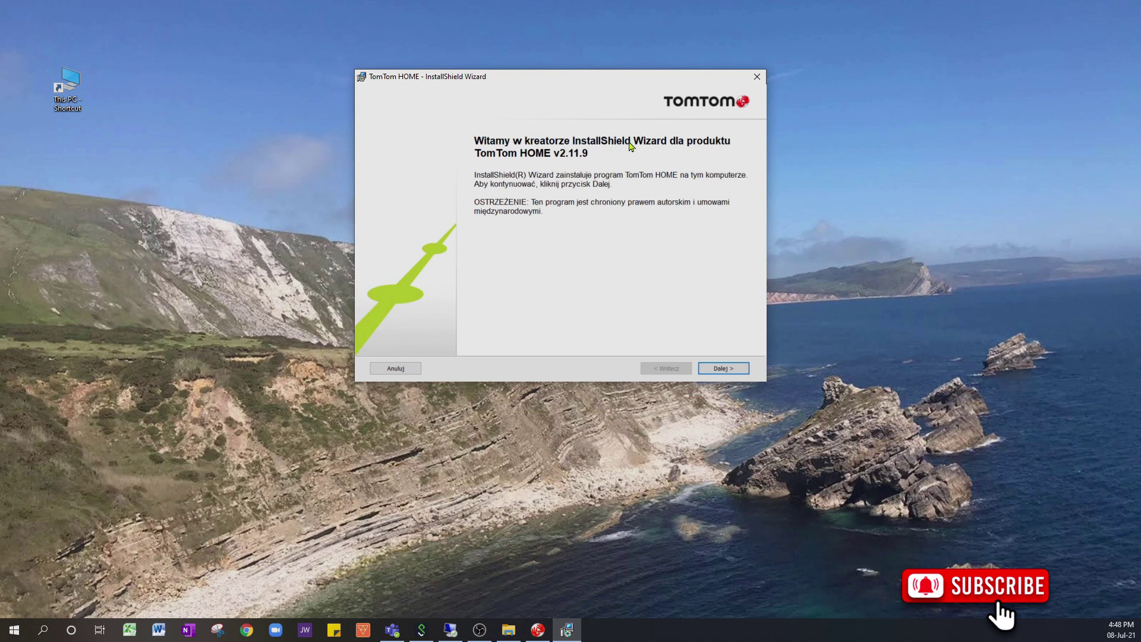
# Step: Accept the licence and keep the default installation folder for TomTom HOME v2.11.9
pyautogui.click(723, 368)
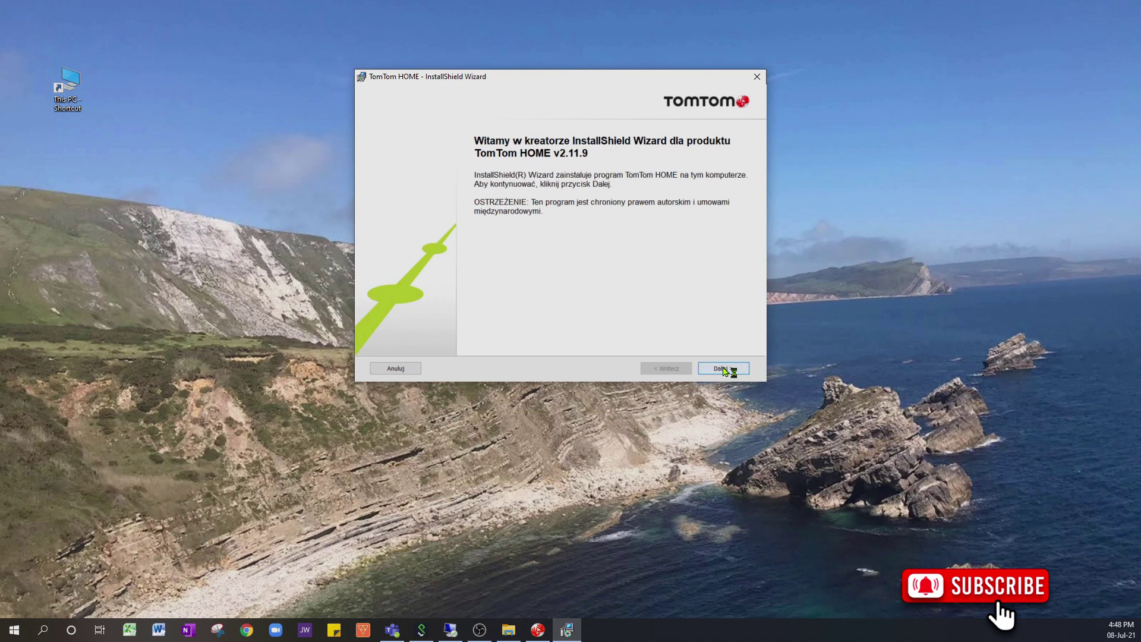
pyautogui.click(478, 222)
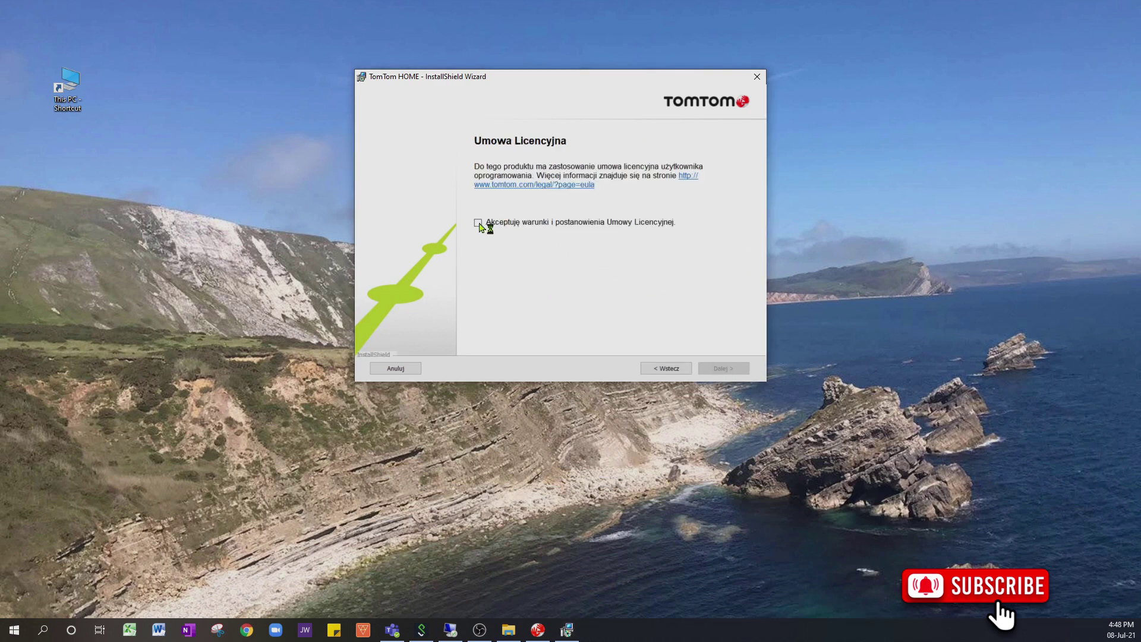
pyautogui.click(727, 370)
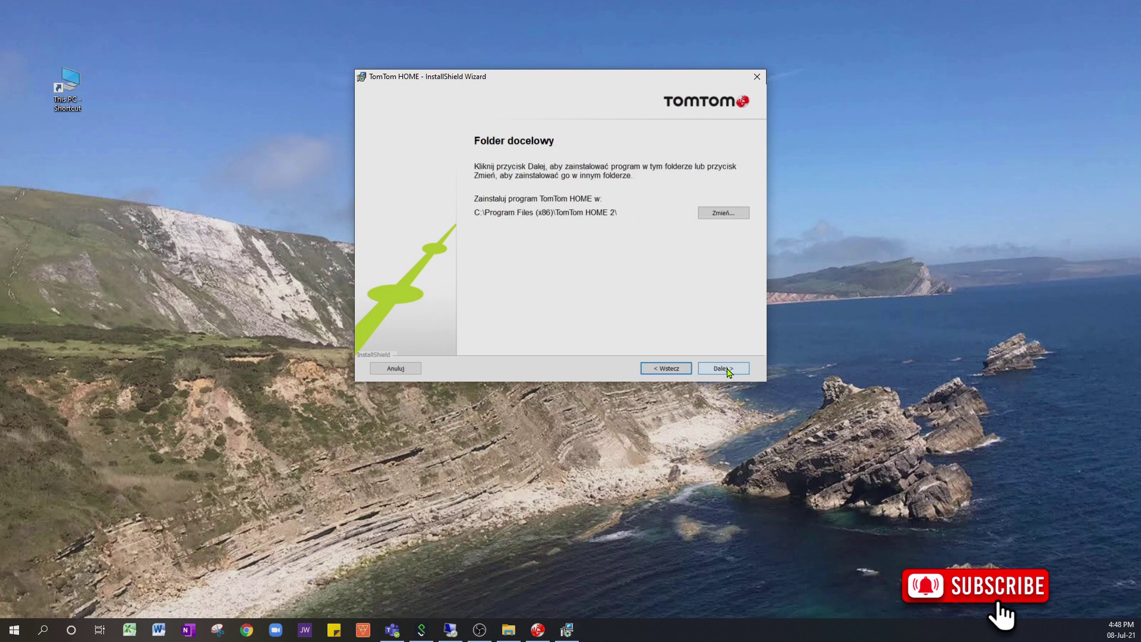
pyautogui.click(729, 371)
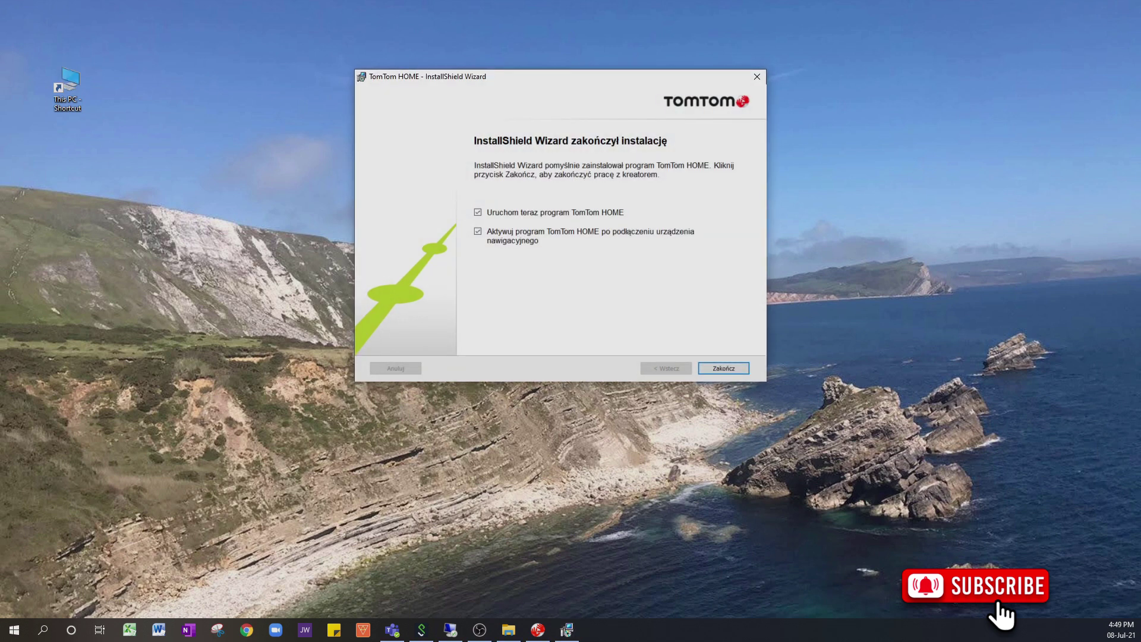
# Step: Close the completed v2.11.9 update wizard with Zakończ
pyautogui.click(725, 369)
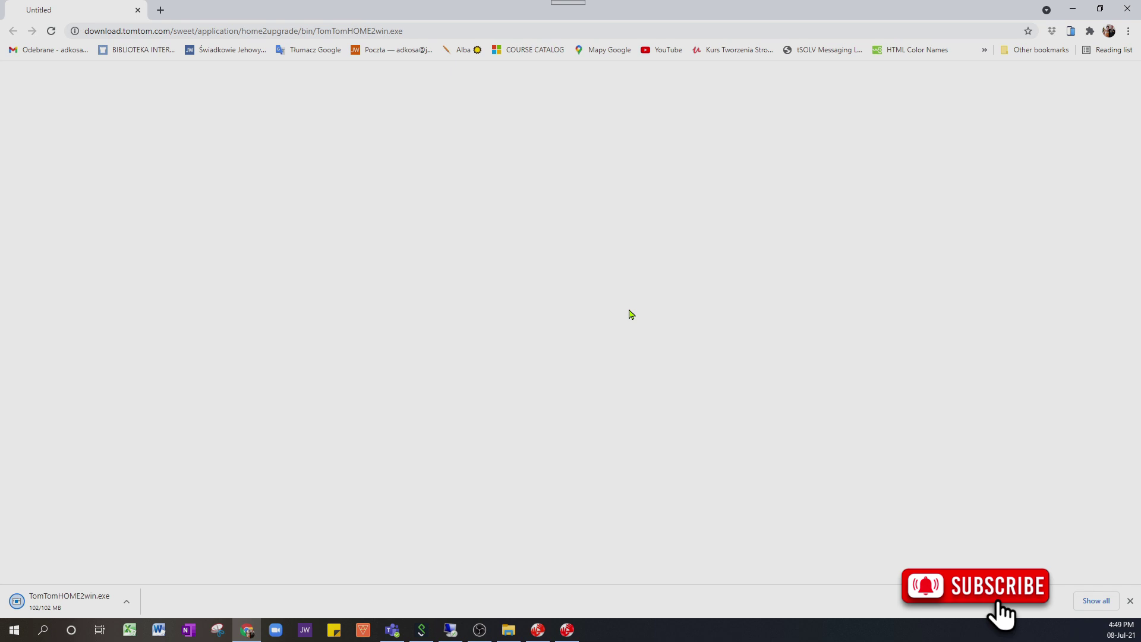
# Step: Run the downloaded TomTomHOME2win.exe installer with Polski as its language
pyautogui.click(60, 605)
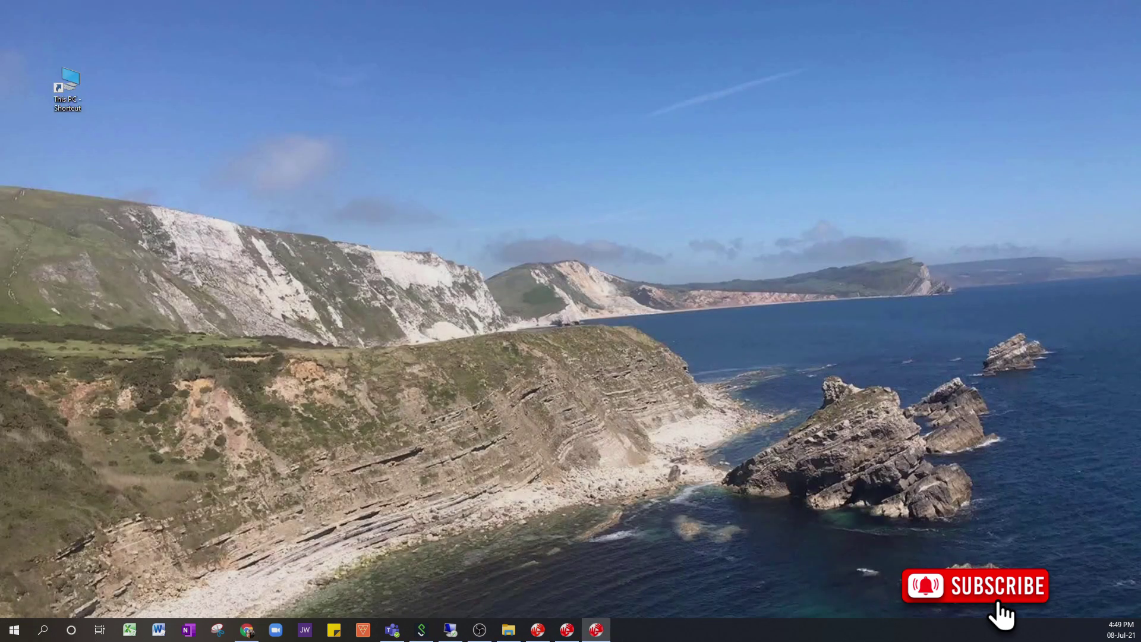
pyautogui.click(625, 299)
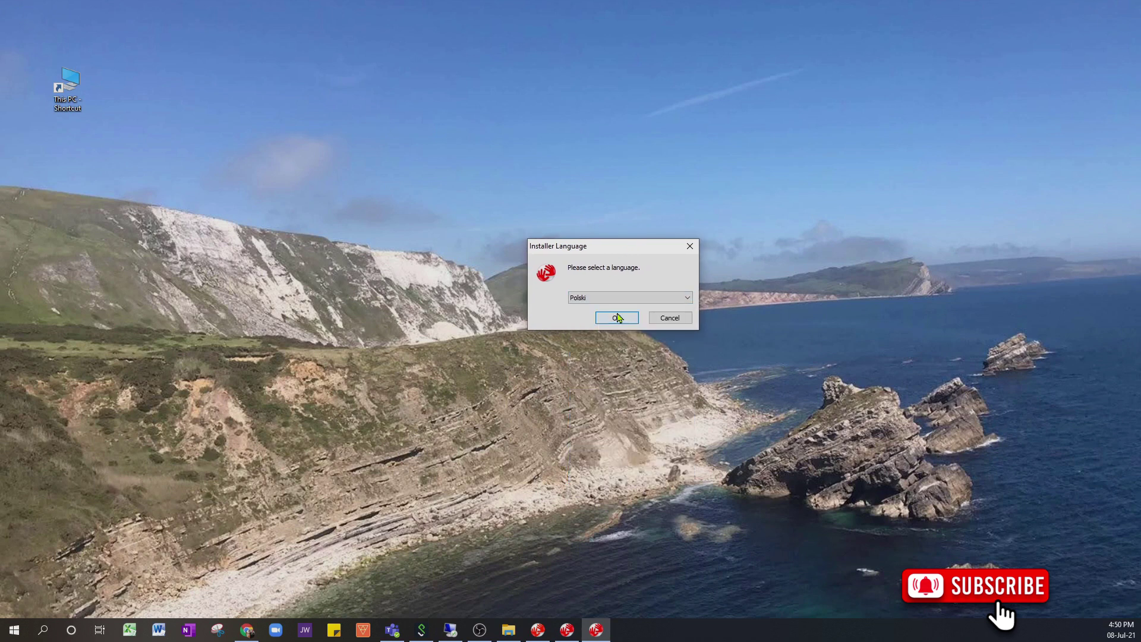
pyautogui.click(617, 318)
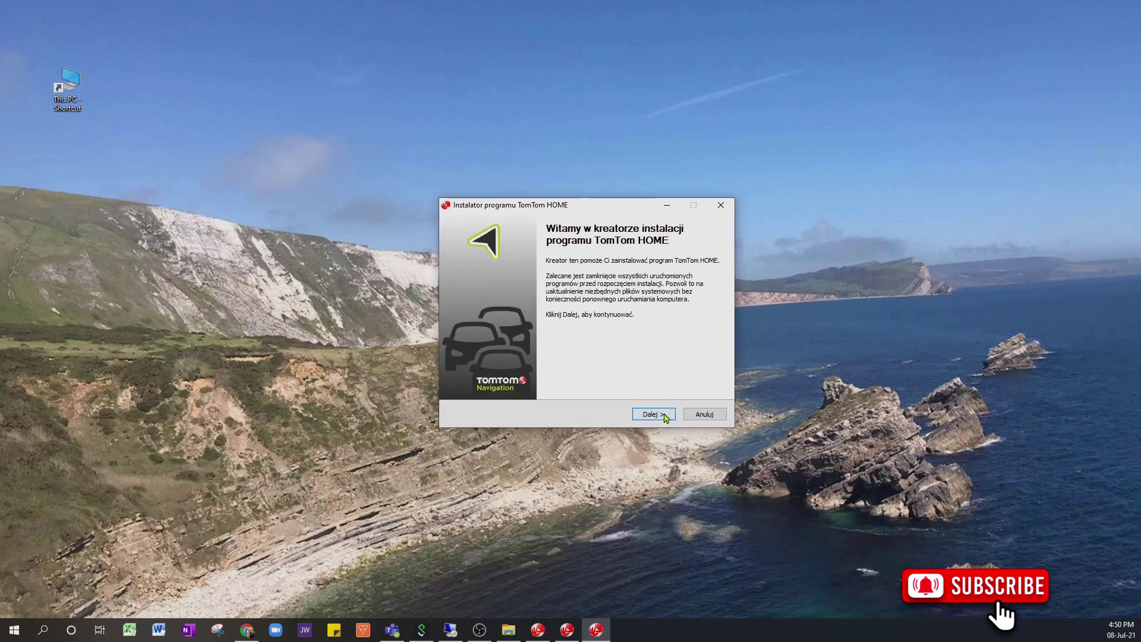
# Step: Accept the licence agreement and install TomTom HOME 2.21.17
pyautogui.click(654, 414)
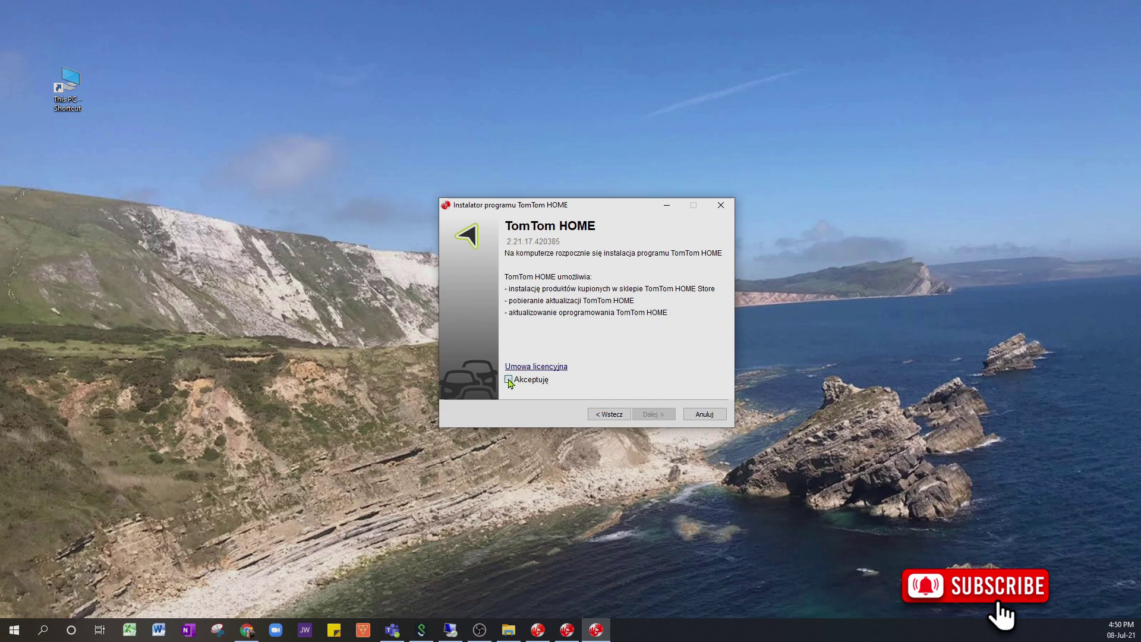
pyautogui.click(509, 381)
pyautogui.click(651, 414)
pyautogui.click(649, 417)
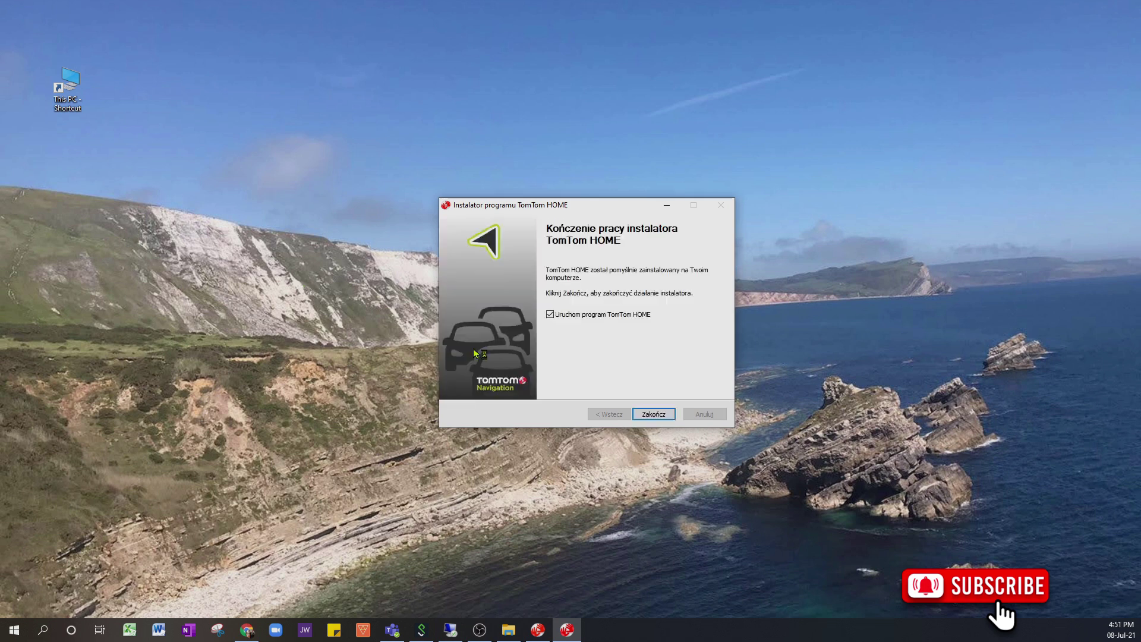
# Step: Close the finished installer, maximize the TomTom HOME window, and move the language prompt up
pyautogui.click(662, 420)
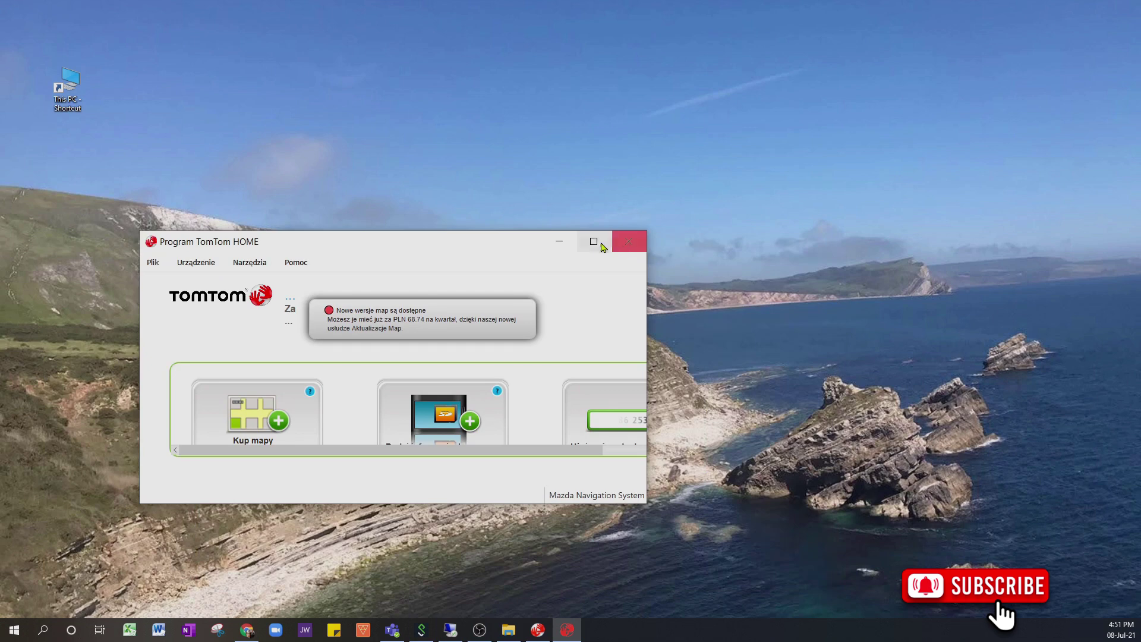
pyautogui.click(596, 243)
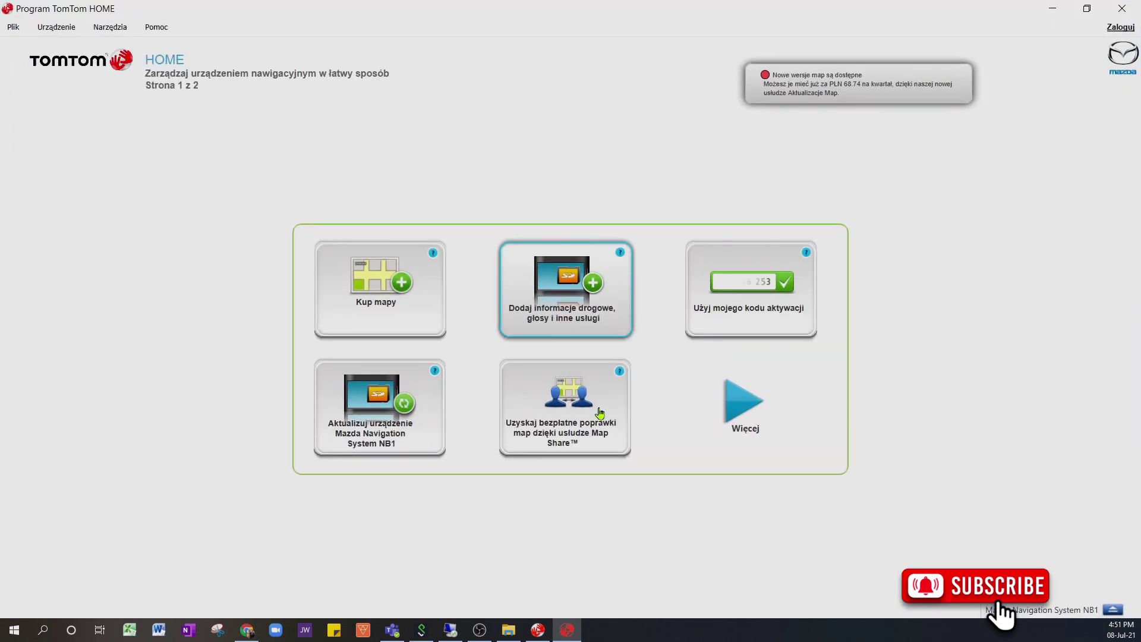
pyautogui.moveTo(581, 288); pyautogui.dragTo(565, 129)
# Step: Choose Polish as the language for the v2.11.9 update installer
pyautogui.click(583, 173)
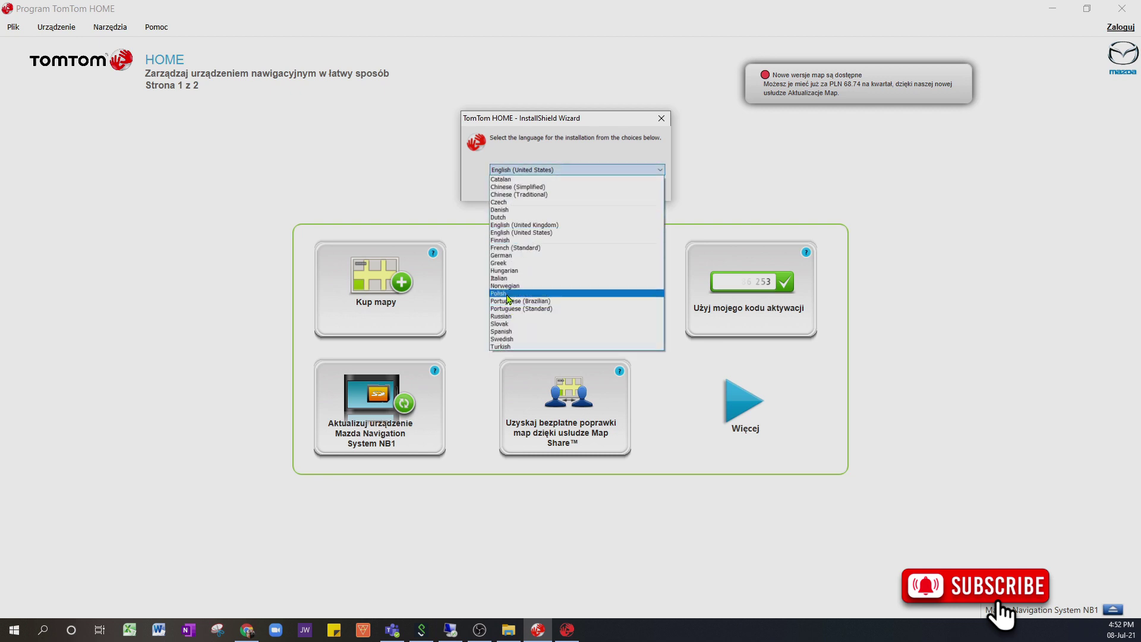
pyautogui.click(523, 293)
pyautogui.click(600, 188)
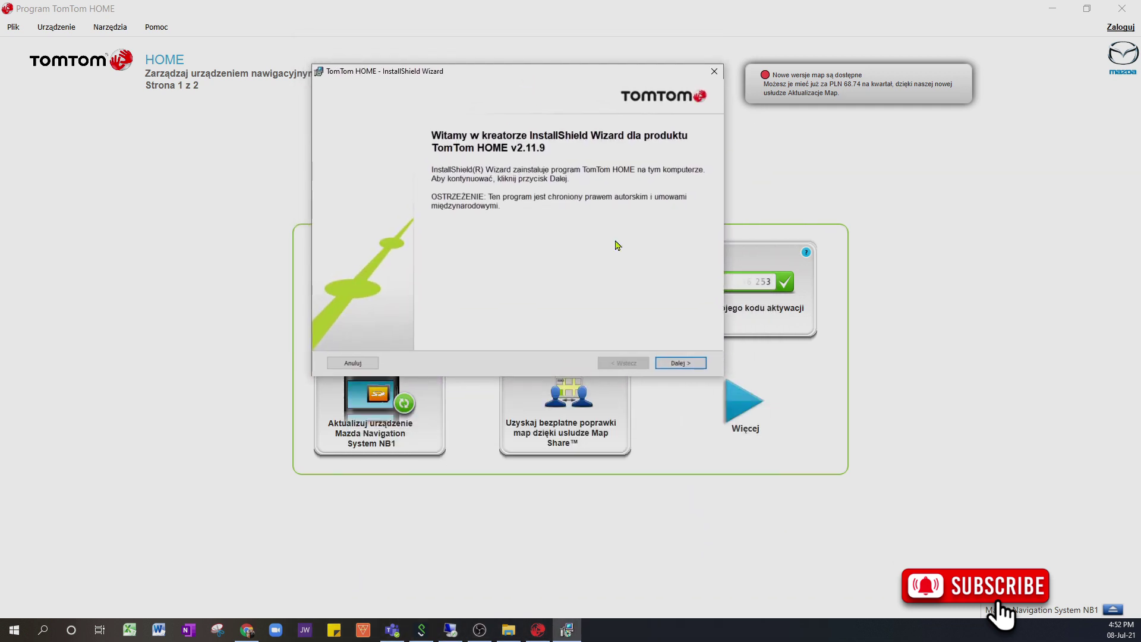
# Step: Accept the licence, keep the default folder, install v2.11.9, and close the finished wizard
pyautogui.click(681, 363)
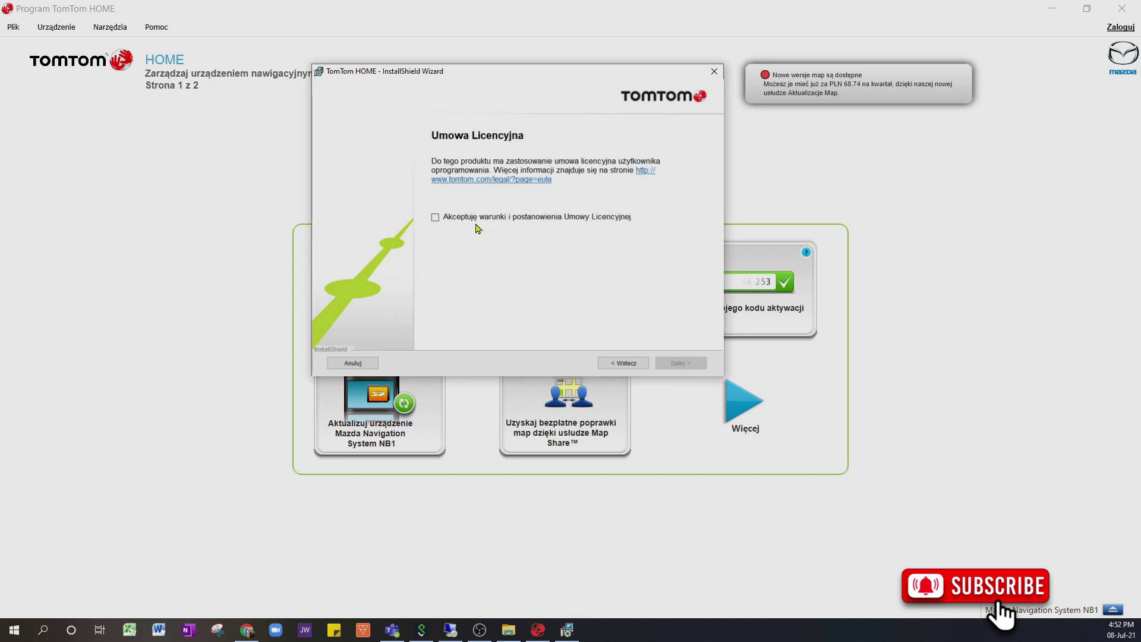
pyautogui.click(435, 217)
pyautogui.click(672, 364)
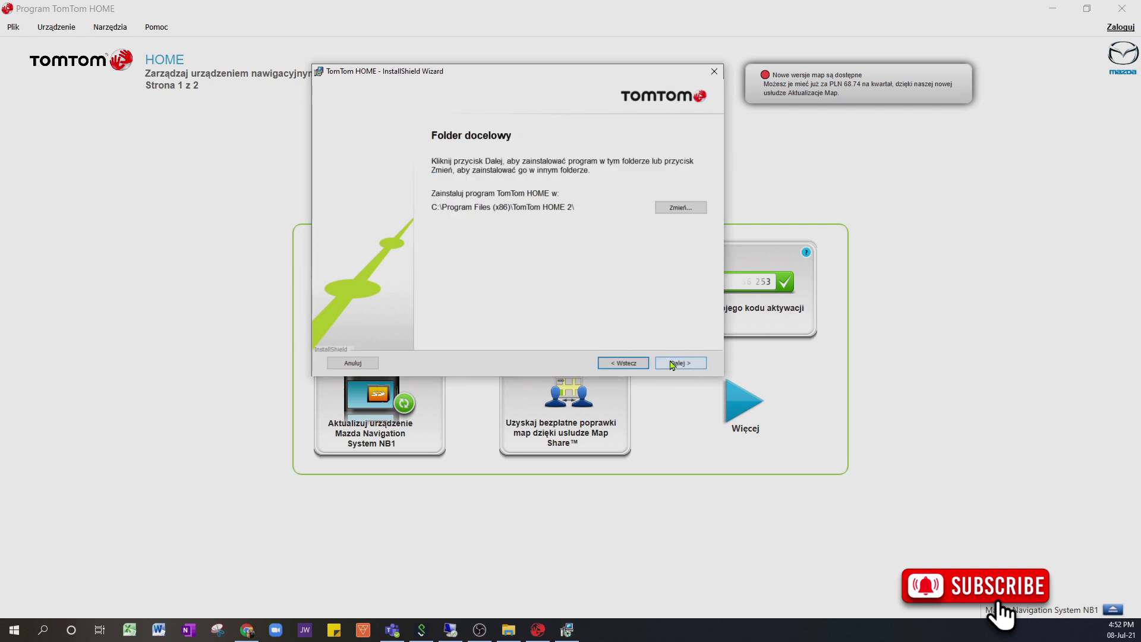
pyautogui.click(672, 364)
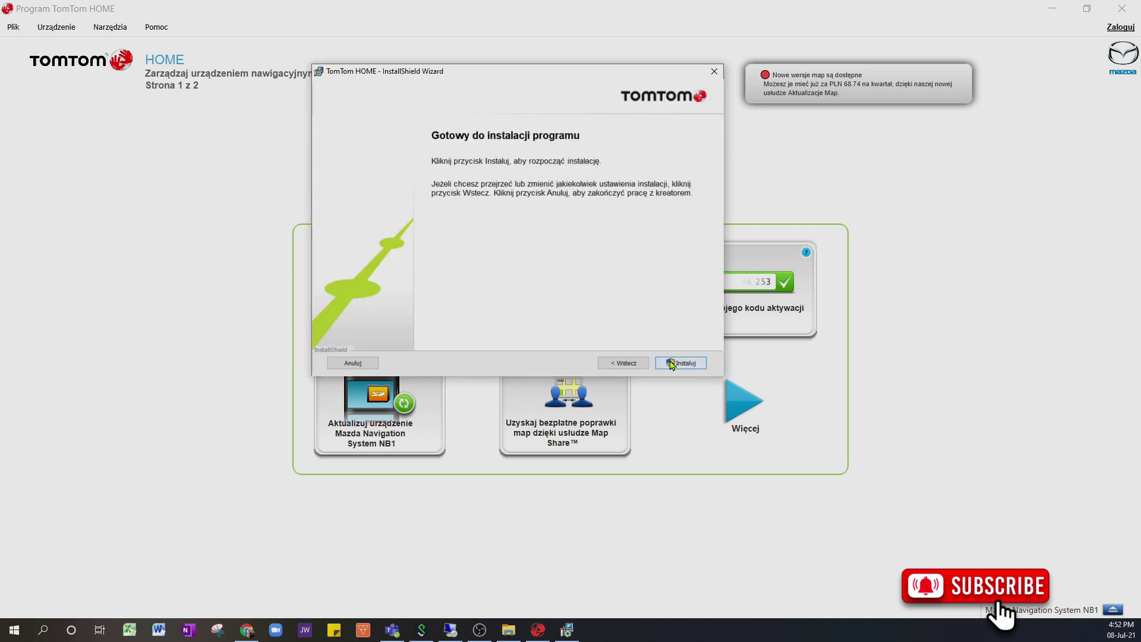
pyautogui.click(672, 364)
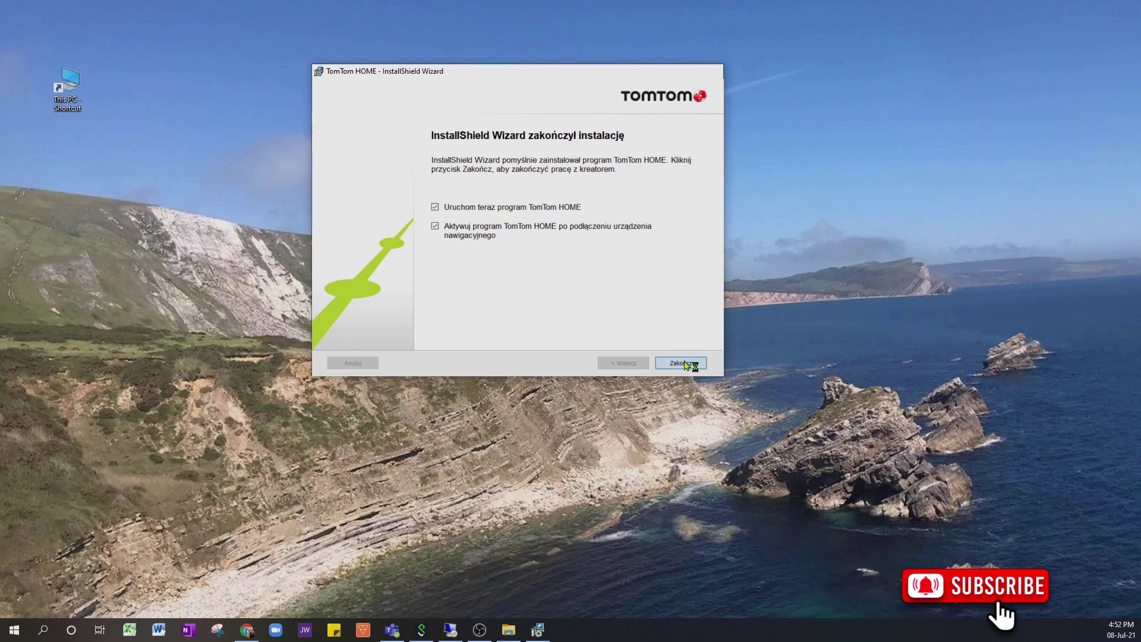
pyautogui.click(685, 362)
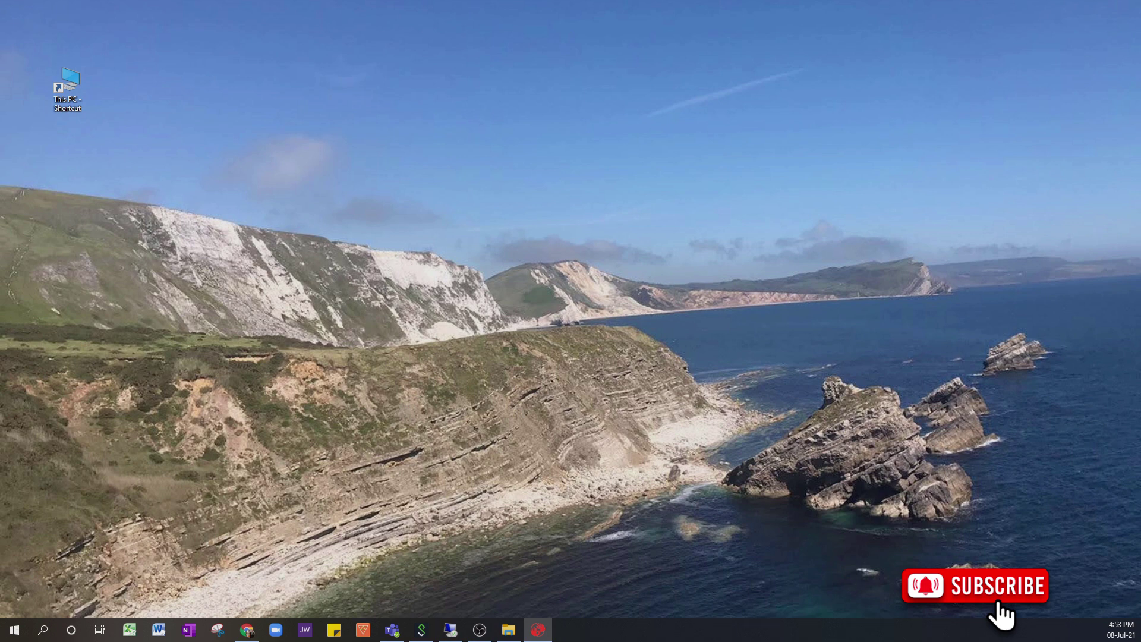
# Step: Move the relaunched TomTom HOME window up and maximize it to show the Mazda NB1 device page
pyautogui.moveTo(722, 435); pyautogui.dragTo(654, 142)
pyautogui.doubleClick(651, 141)
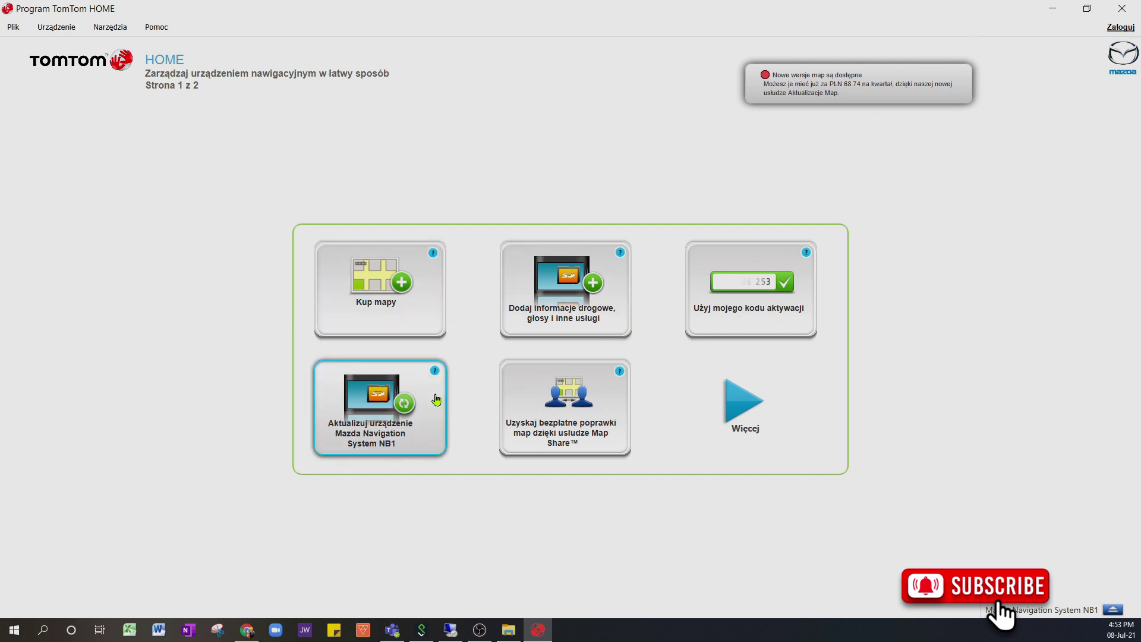
# Step: From the Mazda Navigation System NB1 update check, start a new MyTomTom account and enter the first and last name
pyautogui.click(368, 410)
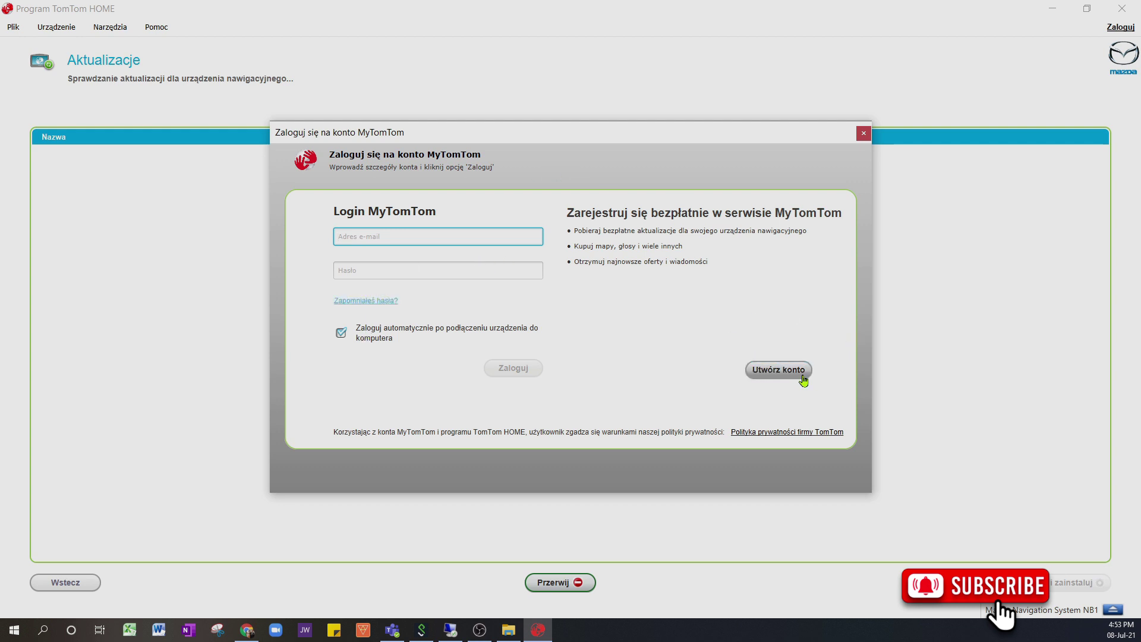
pyautogui.click(797, 378)
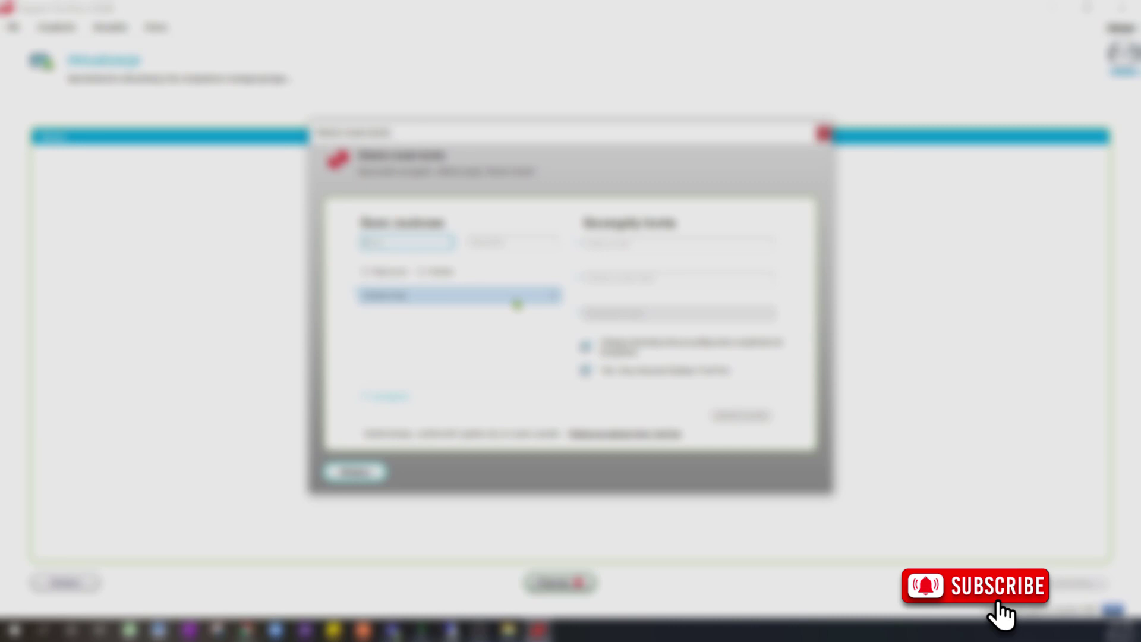
pyautogui.click(512, 242)
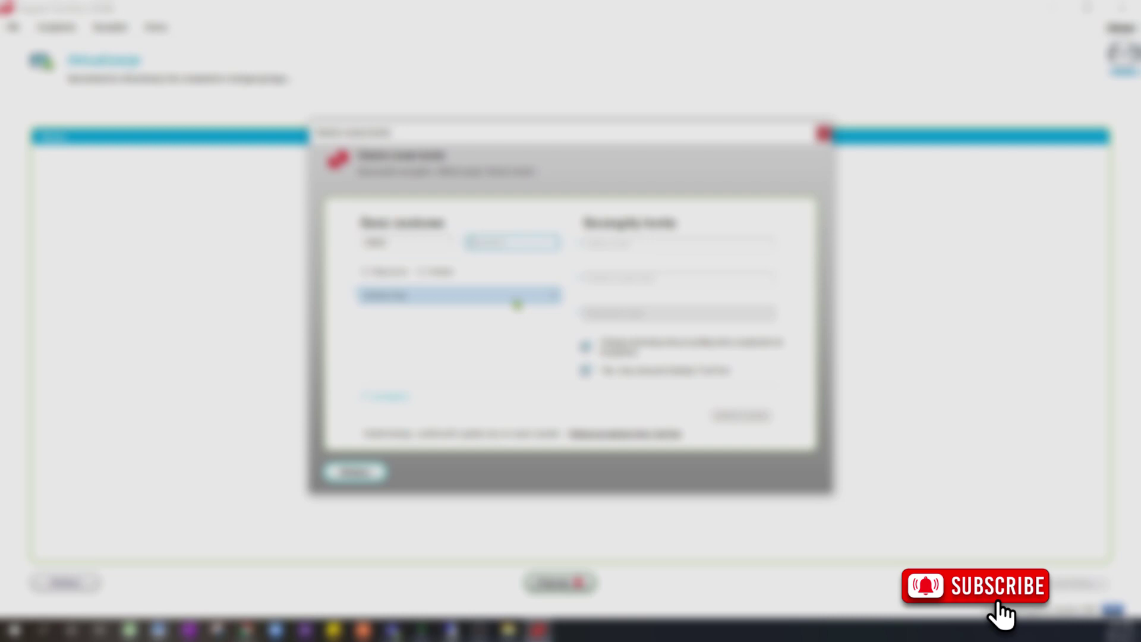
pyautogui.write('Kowals')
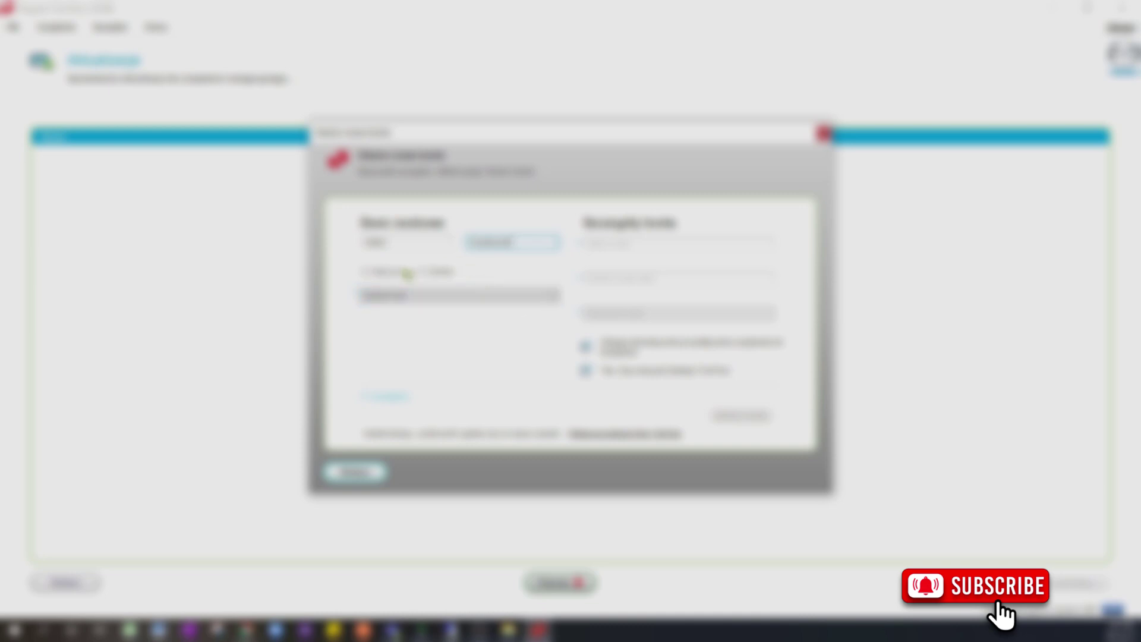
# Step: Select the first of the two radio options and choose an entry from the dropdown list below
pyautogui.click(365, 271)
pyautogui.click(399, 299)
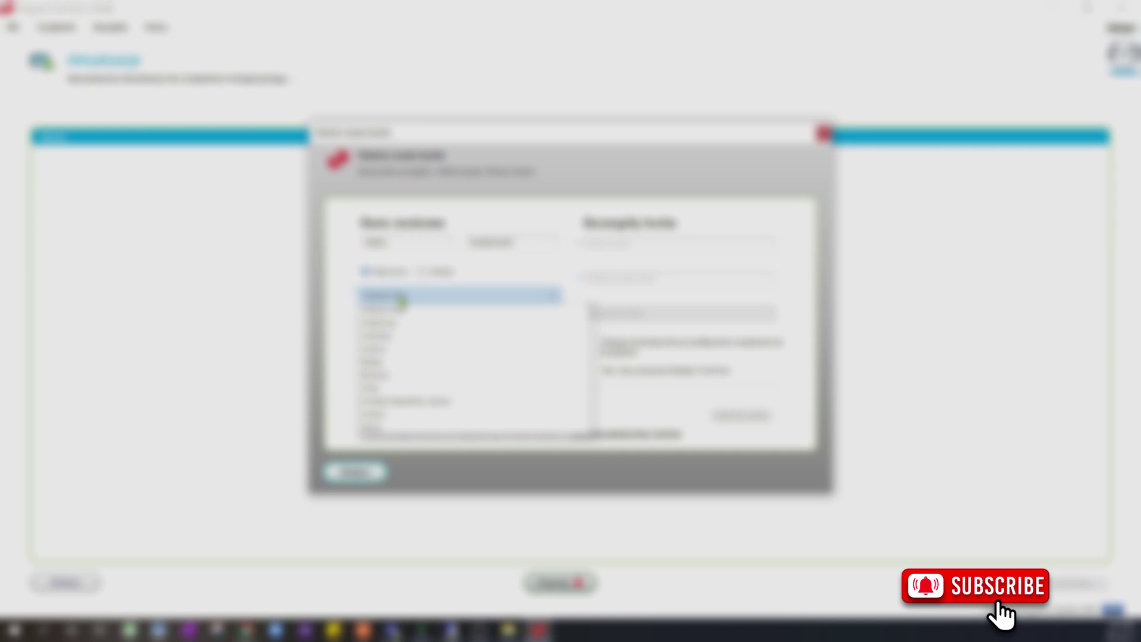
pyautogui.click(400, 298)
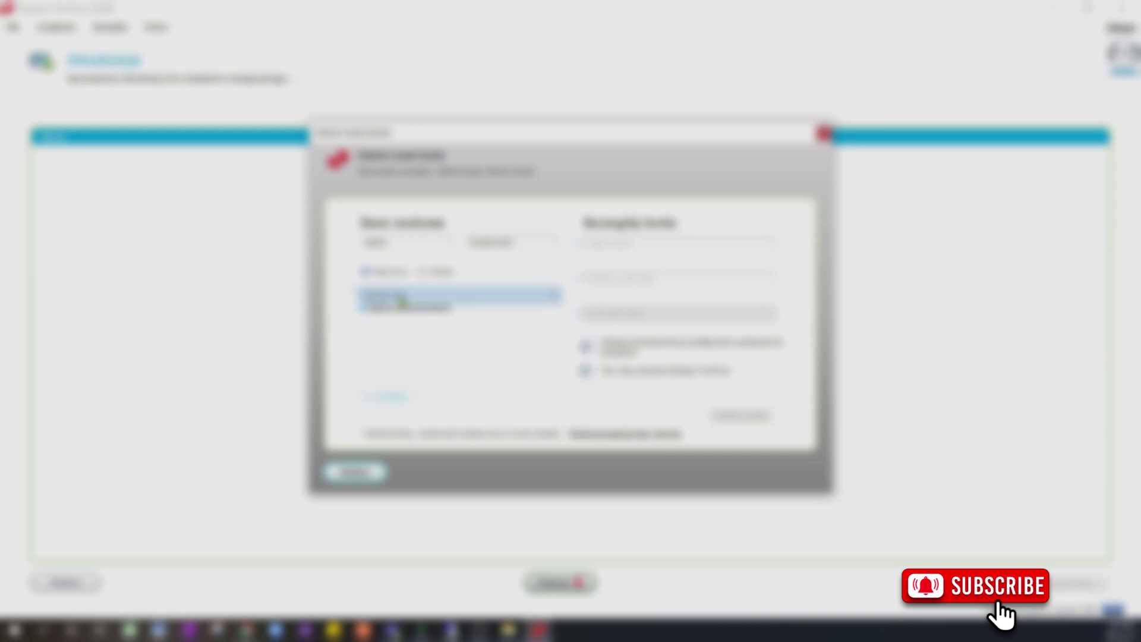
pyautogui.click(552, 301)
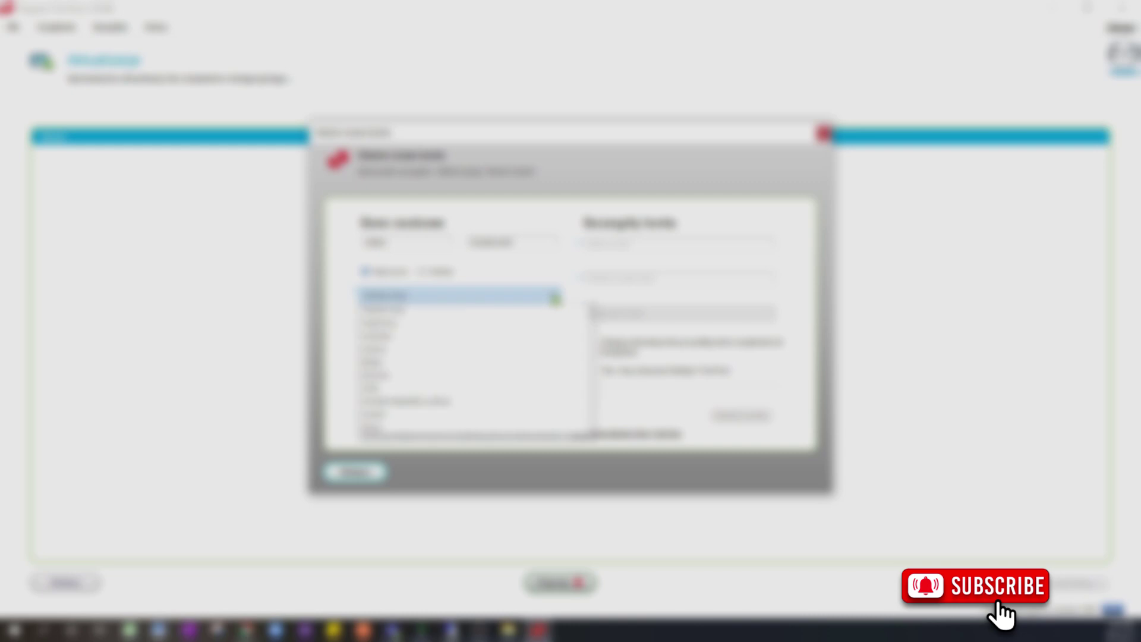